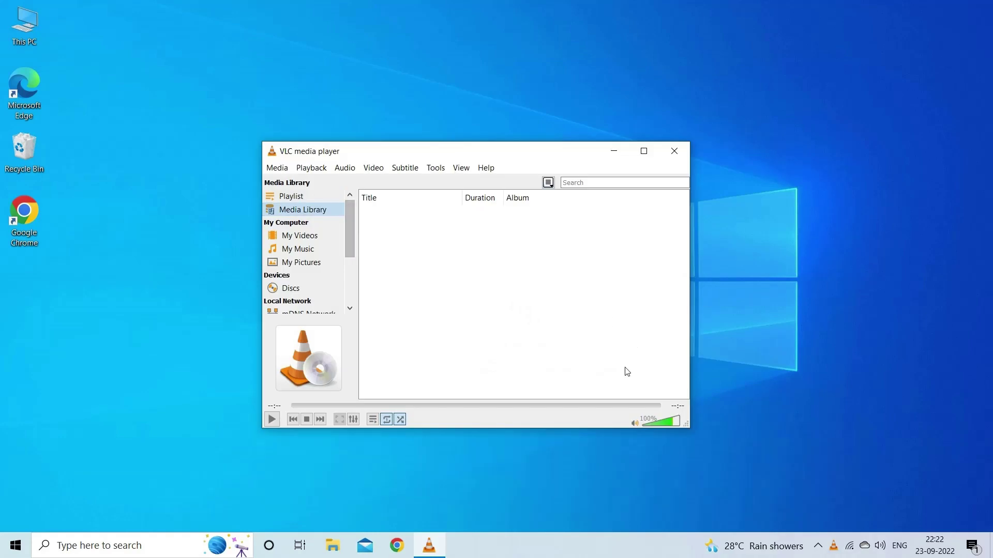
# In Preferences > Input / Codecs, set Hardware-accelerated decoding to Disable and save
pyautogui.click(435, 168)
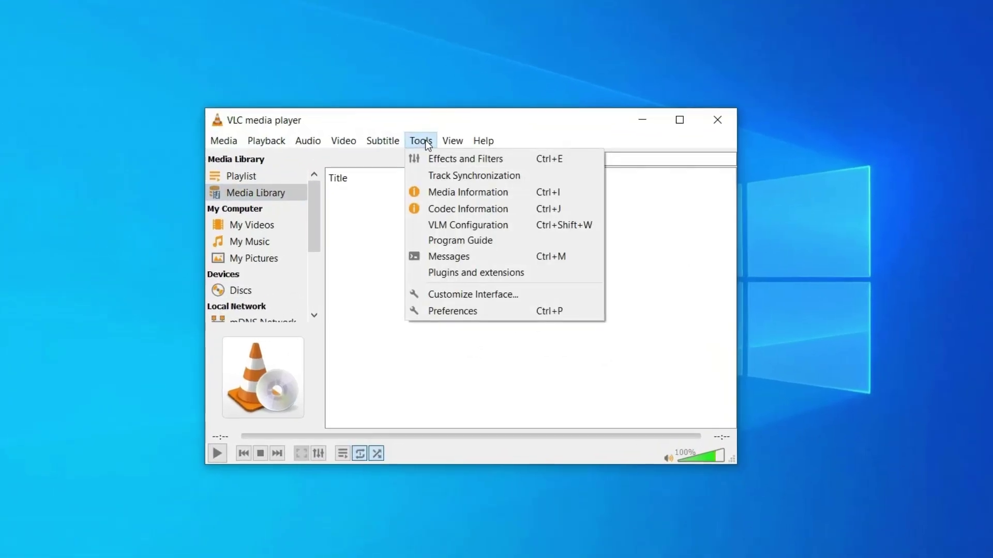
pyautogui.click(465, 312)
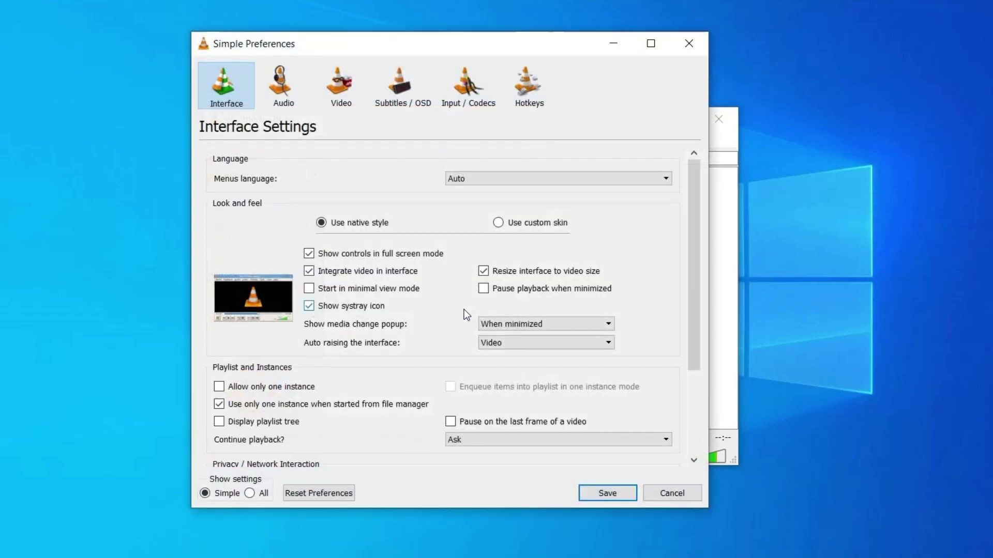
pyautogui.click(469, 93)
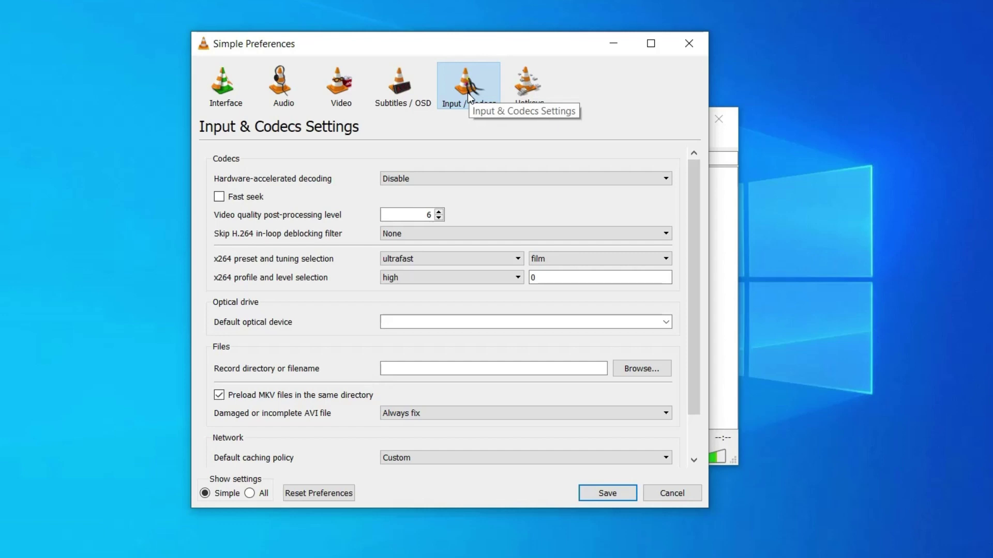
pyautogui.moveTo(305, 195)
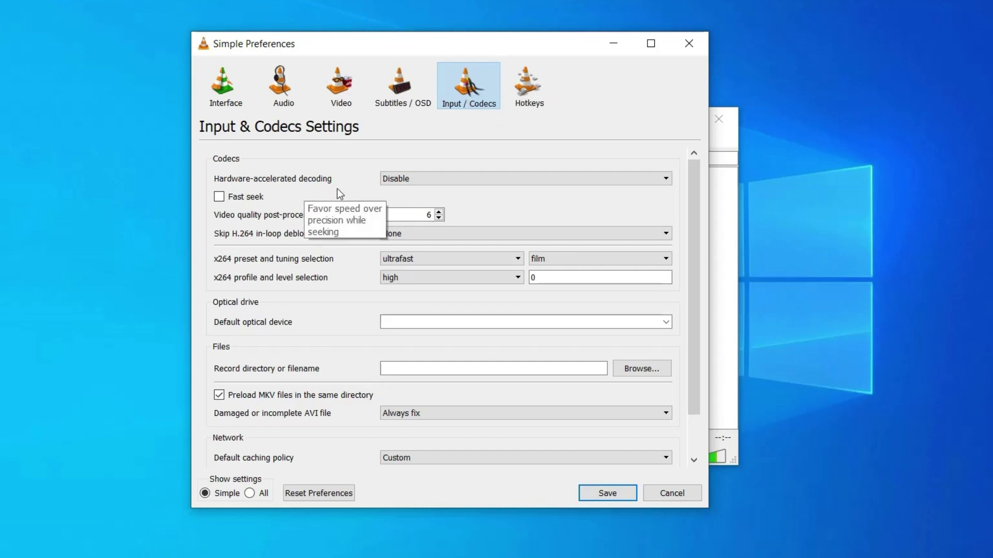
pyautogui.click(412, 181)
pyautogui.click(400, 227)
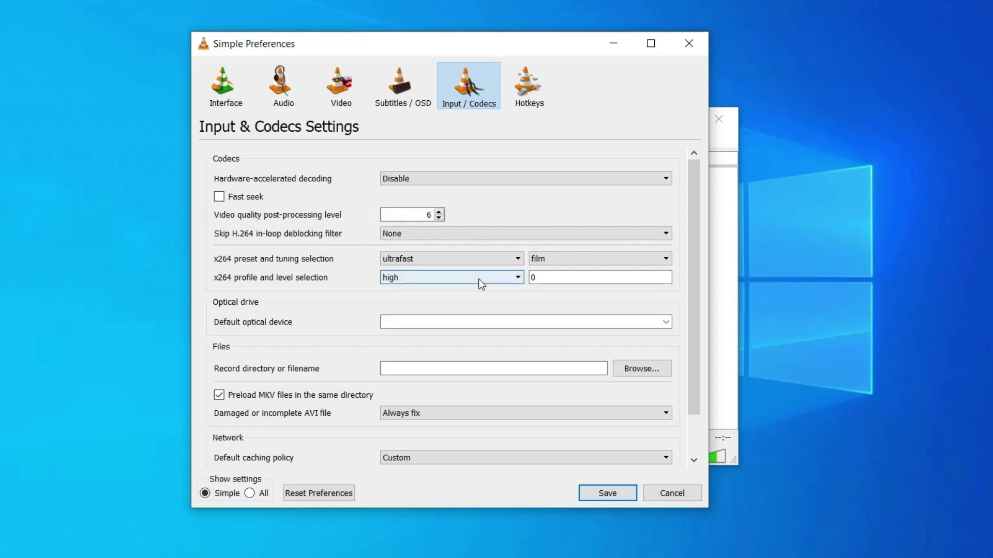
pyautogui.click(604, 490)
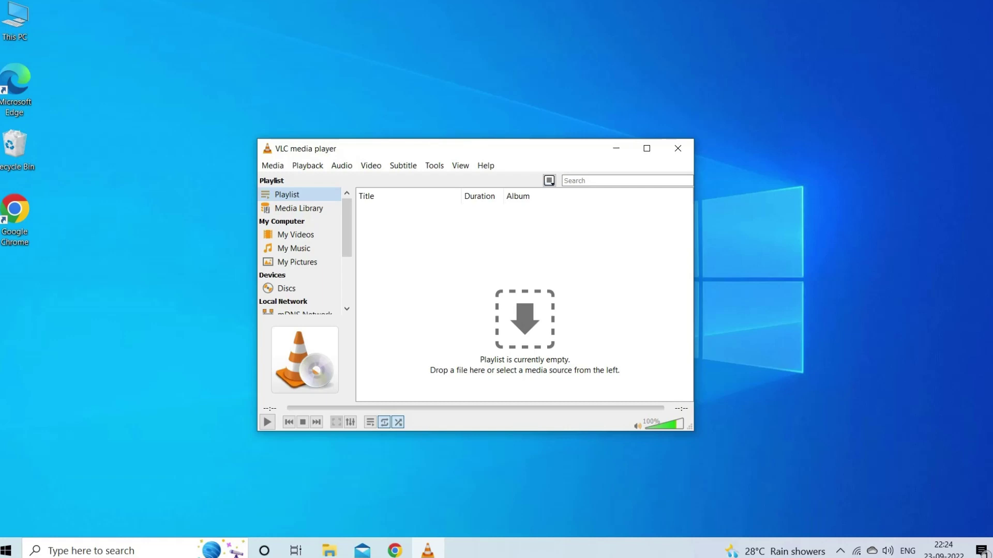
# Check for updates, download VLC 3.0.14, and close the player to install it
pyautogui.click(489, 167)
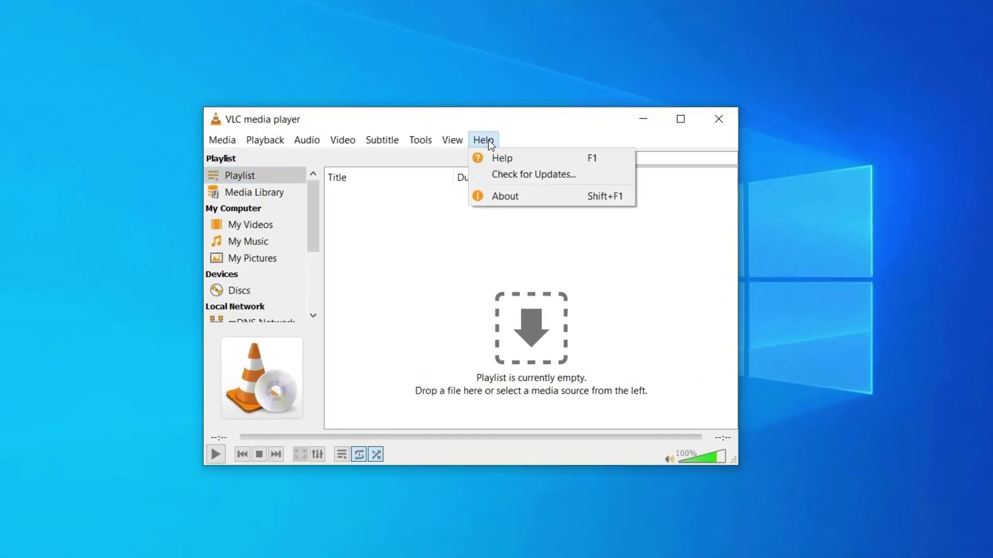
pyautogui.click(551, 179)
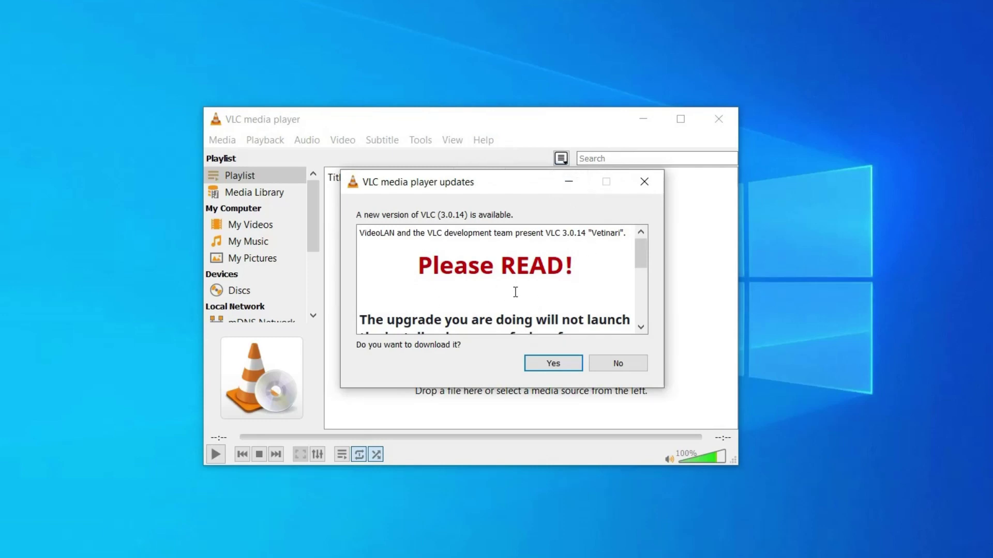
pyautogui.click(565, 362)
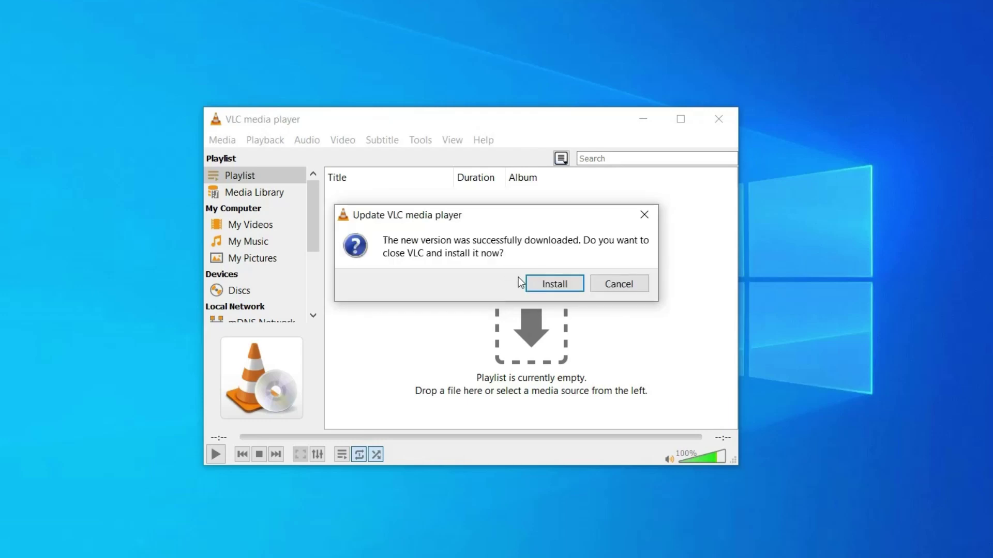
pyautogui.click(558, 288)
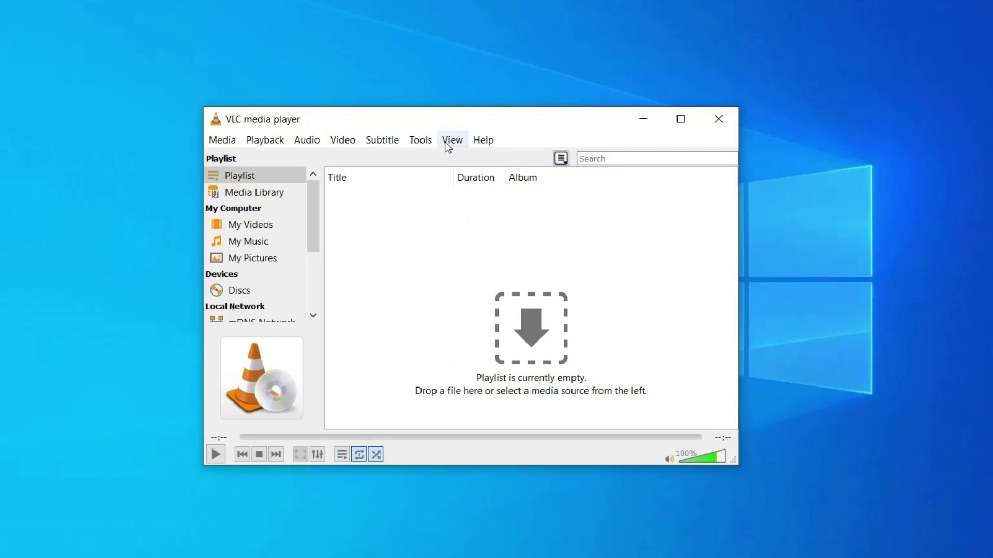
# In All settings > Input / Codecs, change File caching from 1000 to 800 ms and save
pyautogui.click(423, 141)
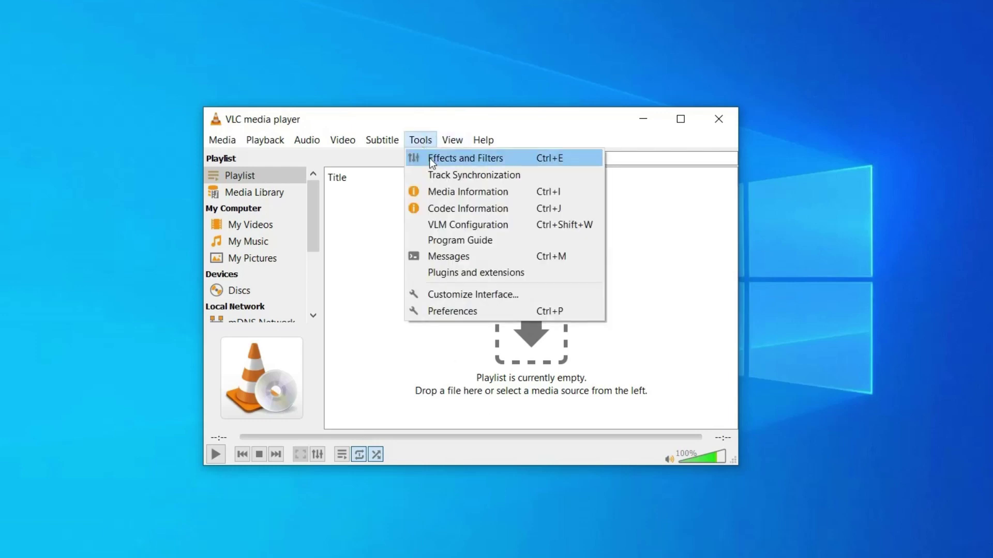
pyautogui.click(457, 311)
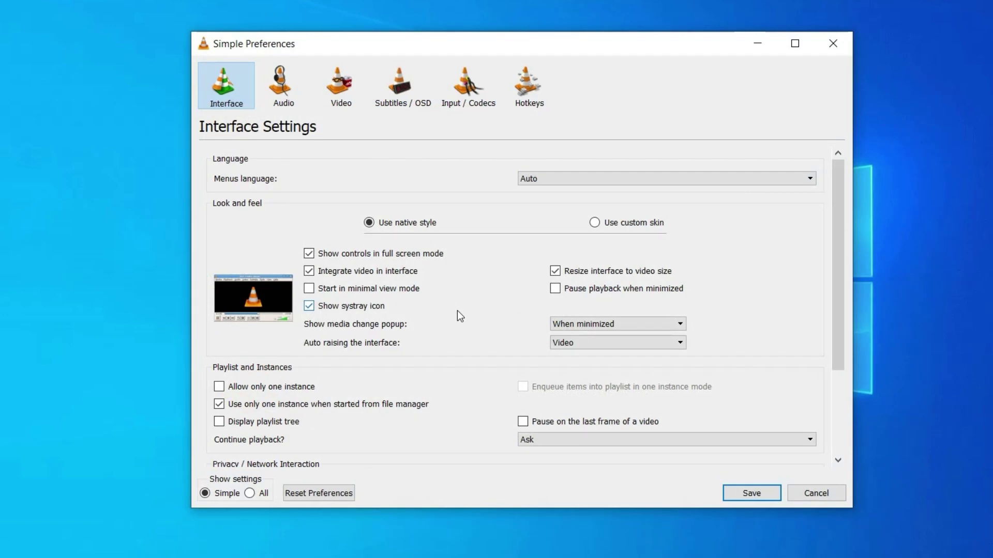
pyautogui.click(254, 495)
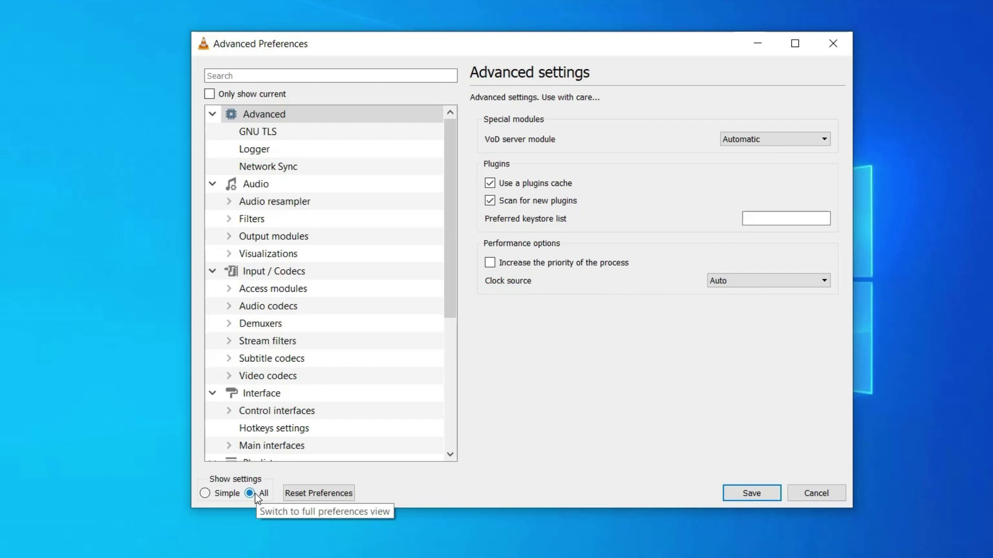
pyautogui.click(279, 276)
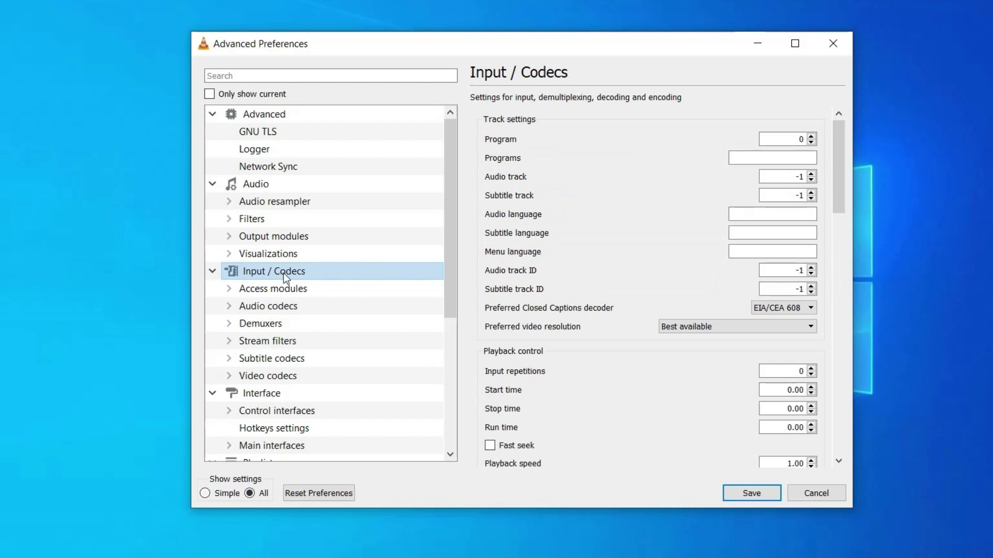
pyautogui.scroll(-15, 713, 364)
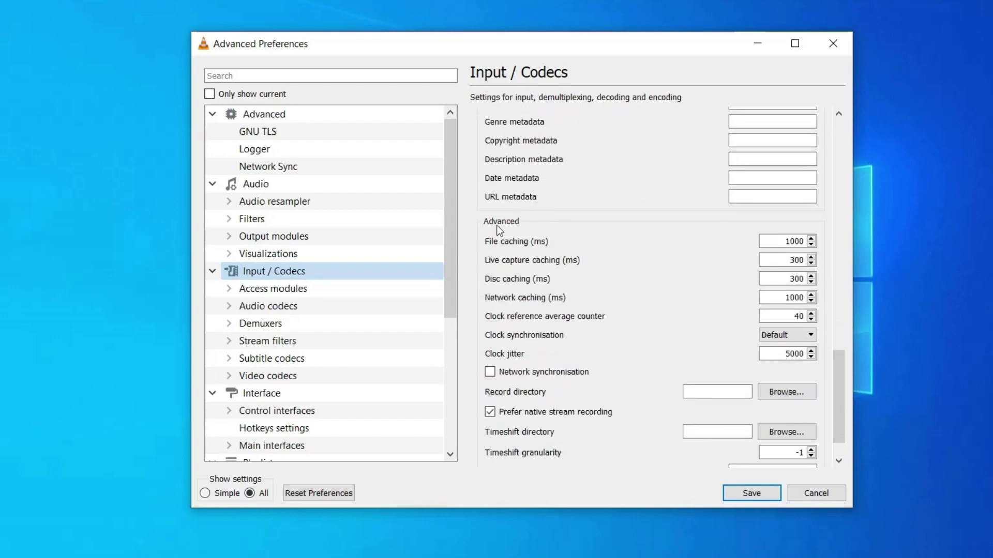
pyautogui.click(486, 223)
pyautogui.doubleClick(791, 241)
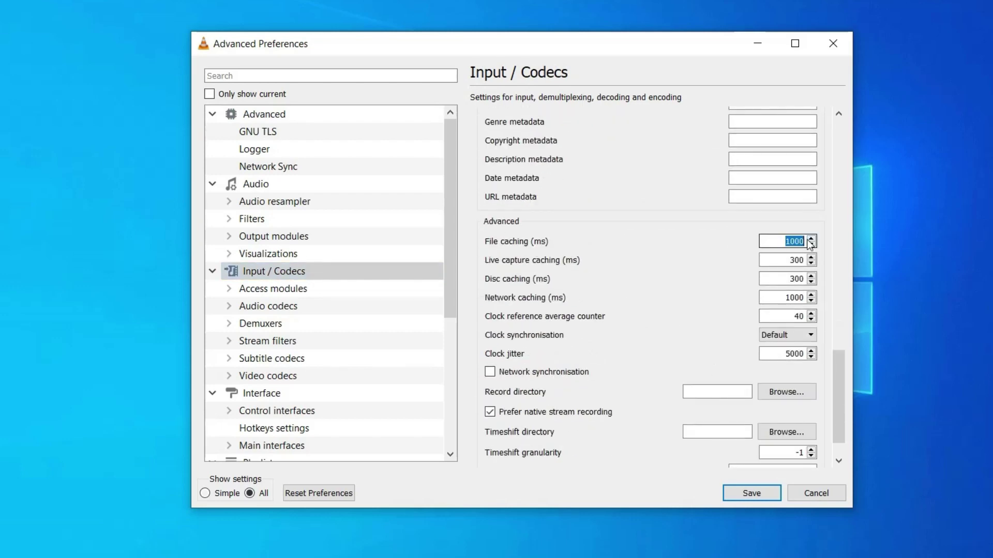
pyautogui.write('800')
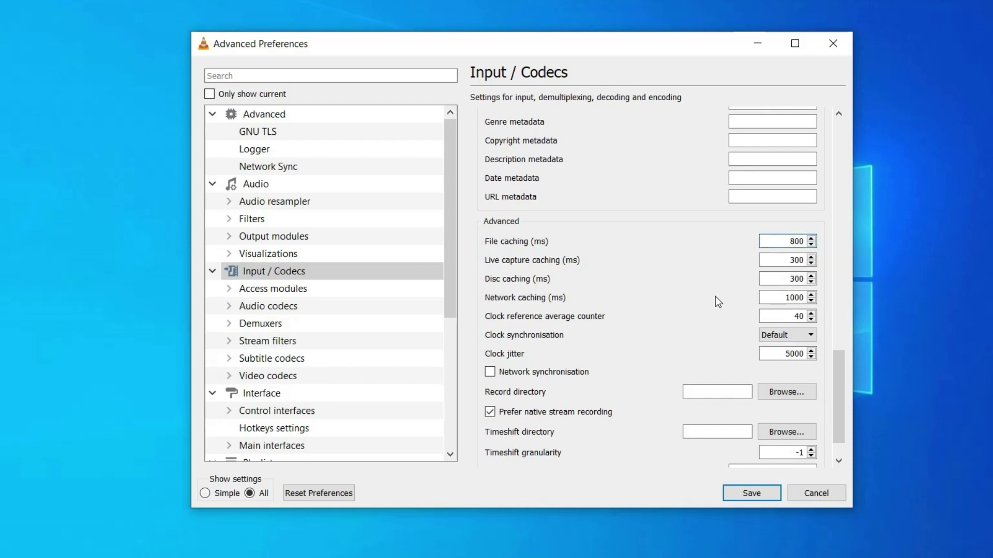
pyautogui.click(750, 495)
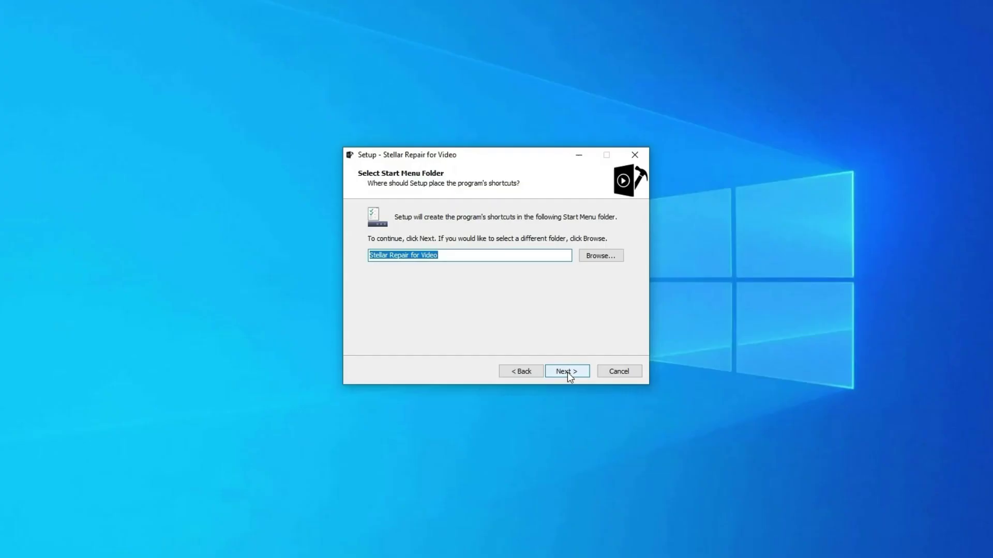
# Complete the setup wizard with the desktop icon option and install Stellar Repair for Video
pyautogui.click(567, 373)
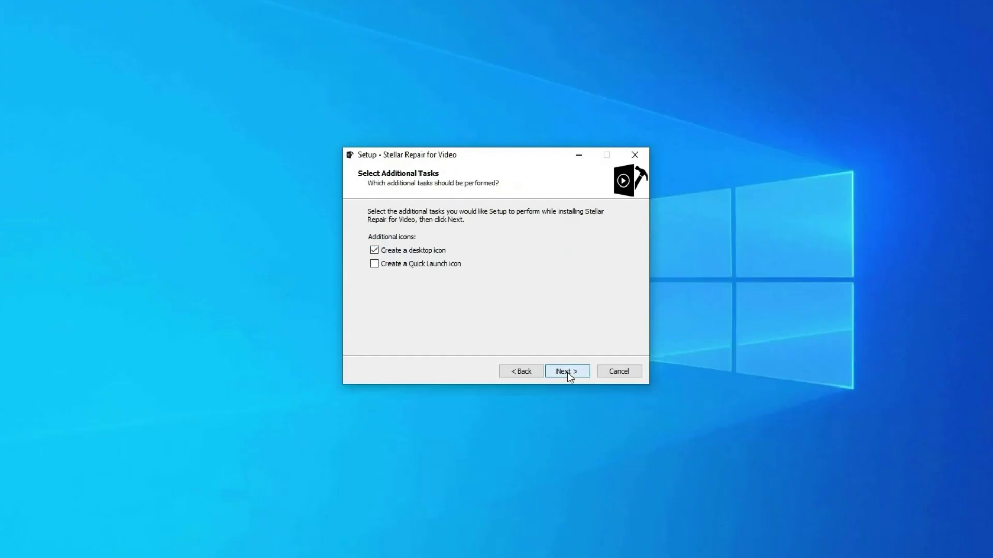
pyautogui.click(567, 372)
pyautogui.click(567, 372)
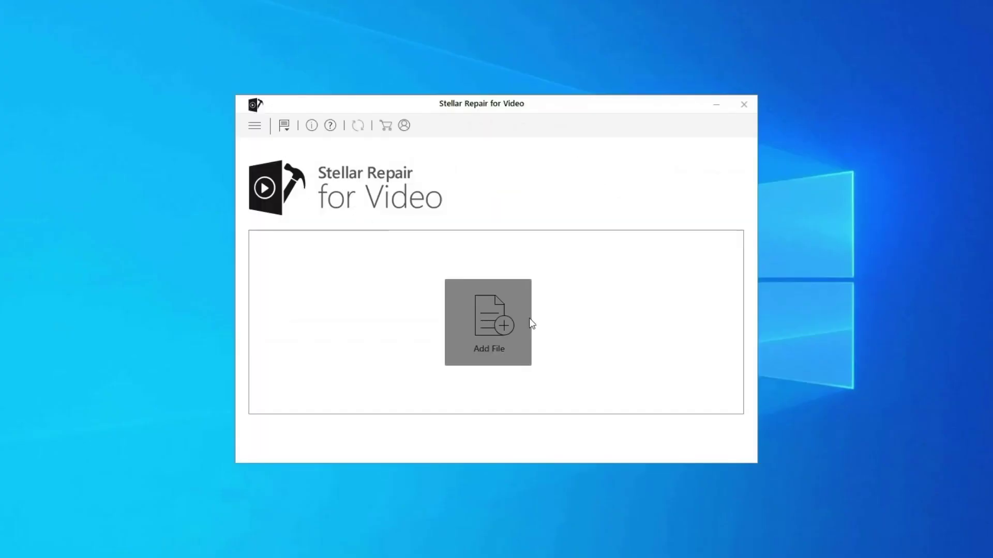
# Add WINDOW.AVI from Desktop > VIDEO, repair it, and dismiss the completion message
pyautogui.click(501, 325)
pyautogui.doubleClick(402, 210)
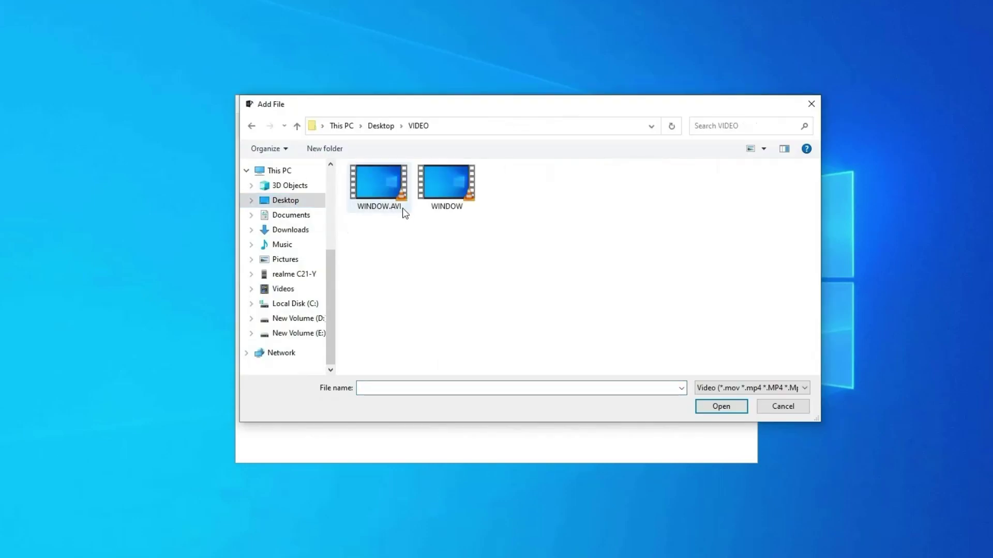
pyautogui.doubleClick(380, 206)
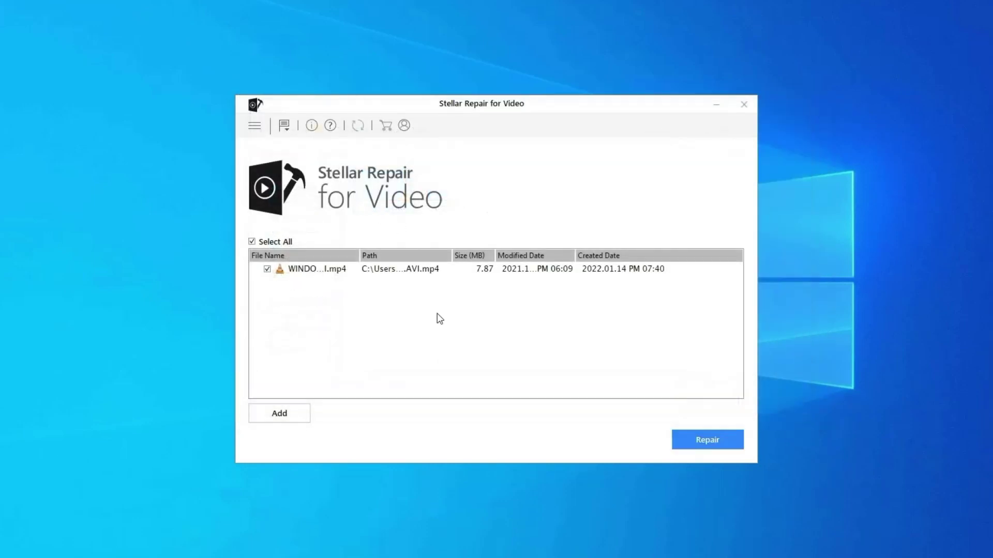
pyautogui.click(707, 441)
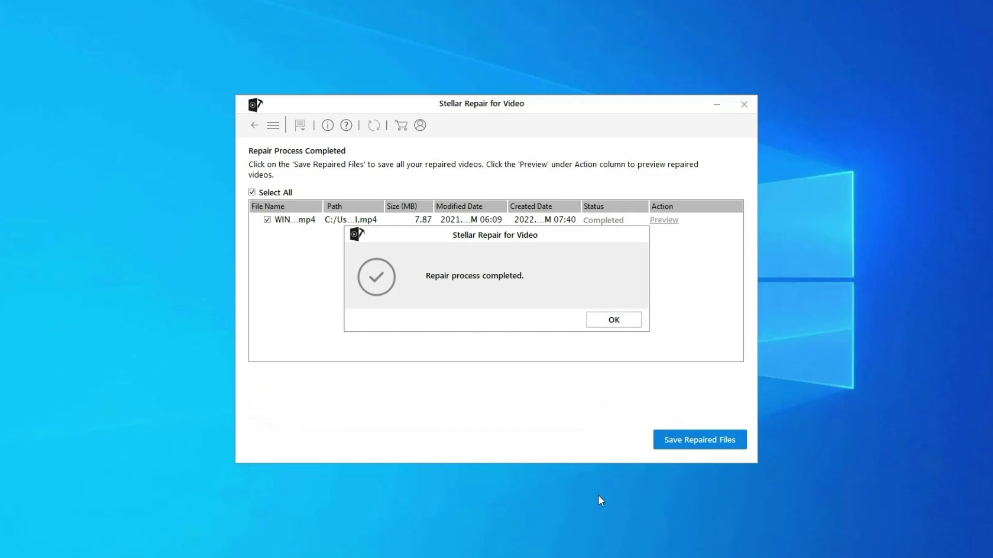
pyautogui.click(630, 324)
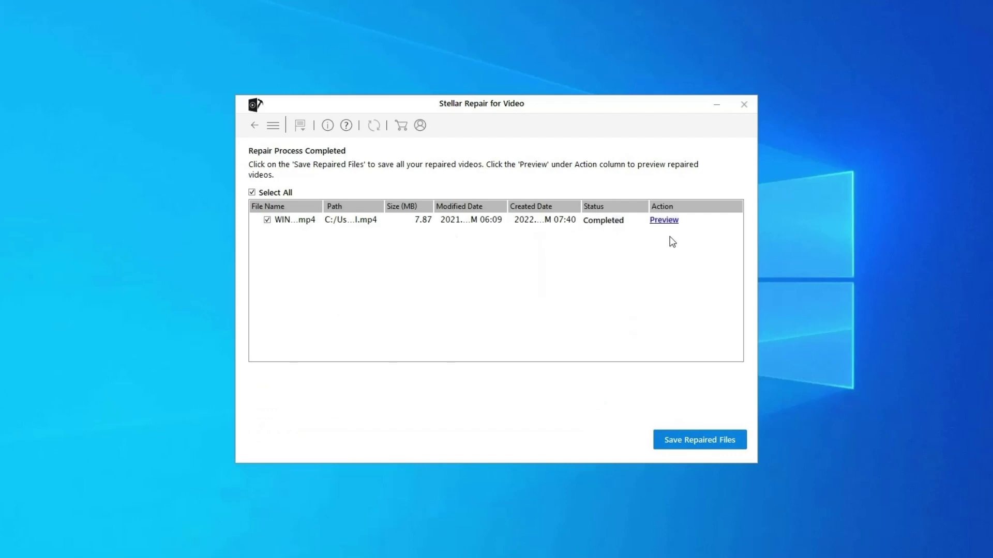